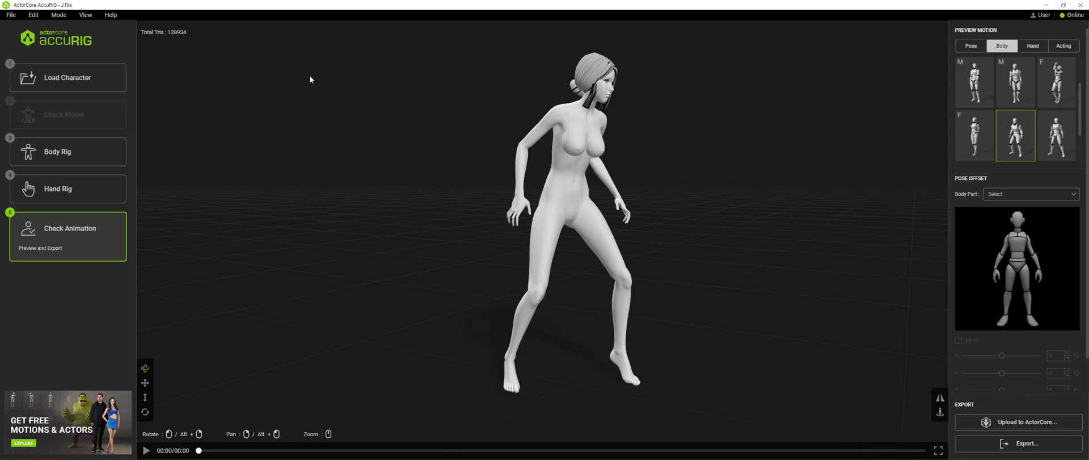
# Examine the rigged character in the current wide-stance body pose from the front, back and above, checking the hips and legs
pyautogui.moveTo(608, 116); pyautogui.dragTo(631, 137, button='middle')
pyautogui.moveTo(631, 137); pyautogui.dragTo(674, 168)
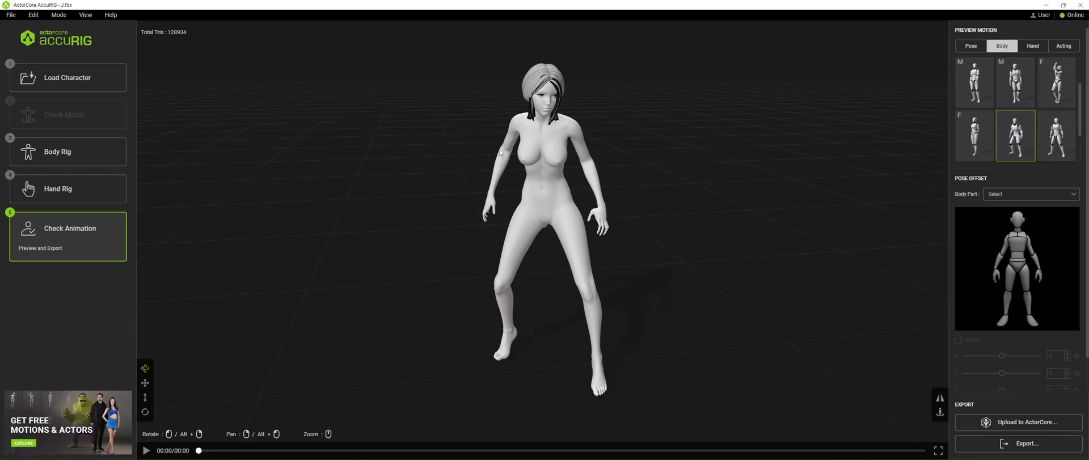
pyautogui.moveTo(683, 172); pyautogui.dragTo(573, 162)
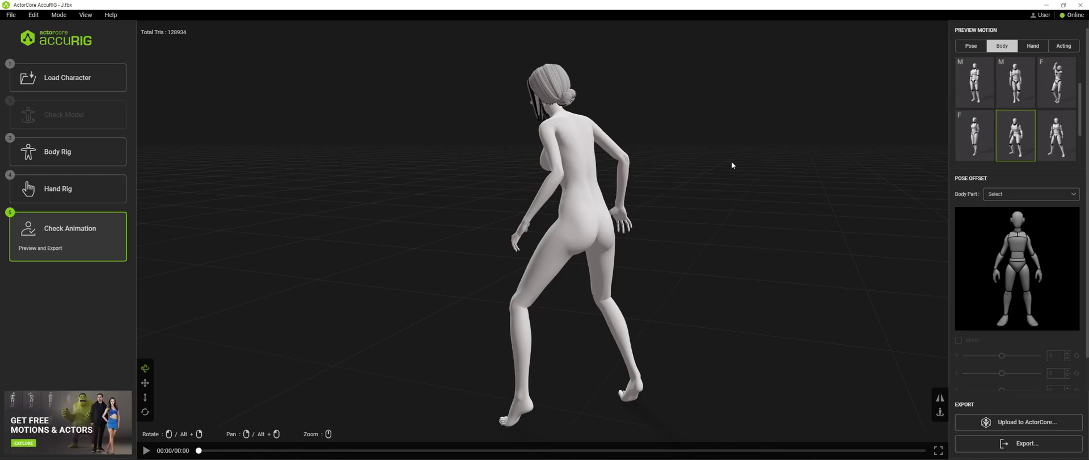
pyautogui.moveTo(732, 166); pyautogui.dragTo(549, 193)
pyautogui.scroll(5, 591, 181)
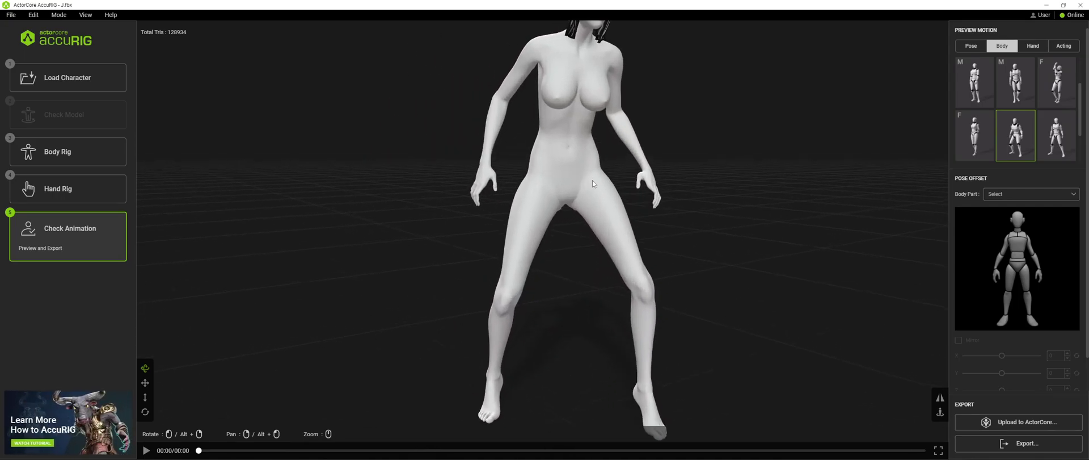
pyautogui.moveTo(705, 165); pyautogui.dragTo(675, 223)
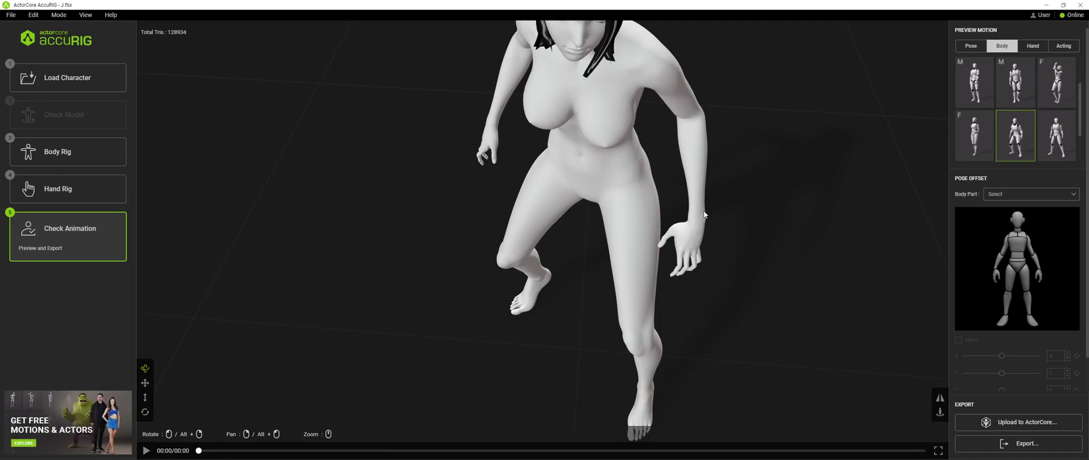
pyautogui.moveTo(678, 237); pyautogui.dragTo(721, 176)
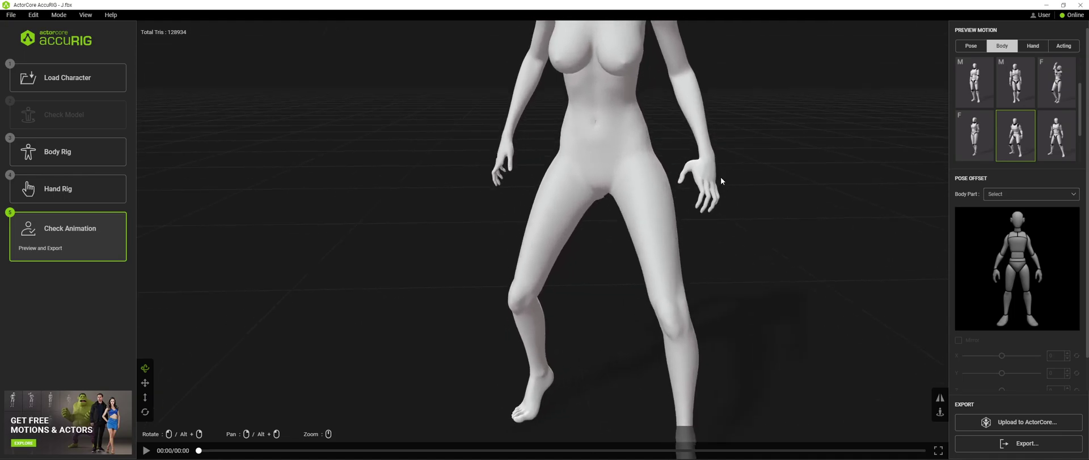
pyautogui.scroll(-3, 702, 220)
pyautogui.moveTo(672, 222); pyautogui.dragTo(700, 202)
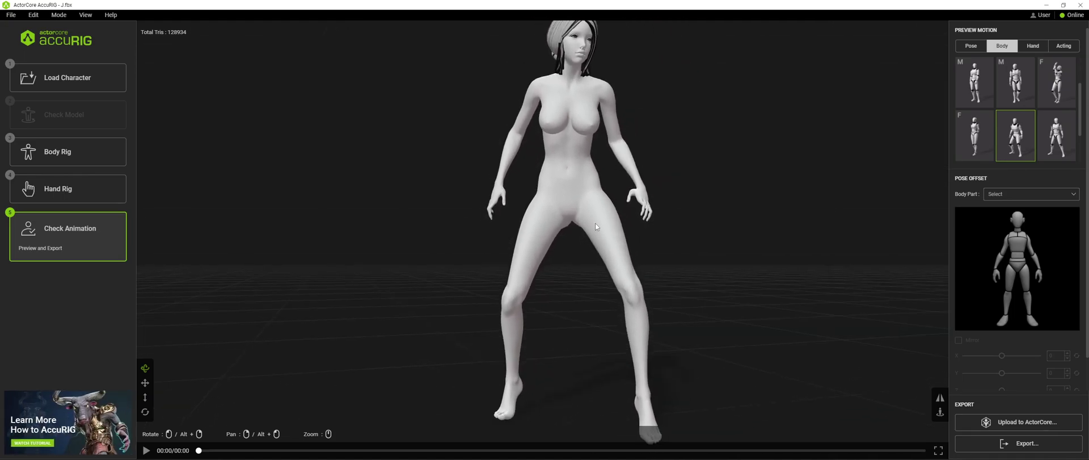
pyautogui.scroll(1, 609, 212)
pyautogui.scroll(2, 609, 212)
pyautogui.moveTo(652, 216); pyautogui.dragTo(471, 186)
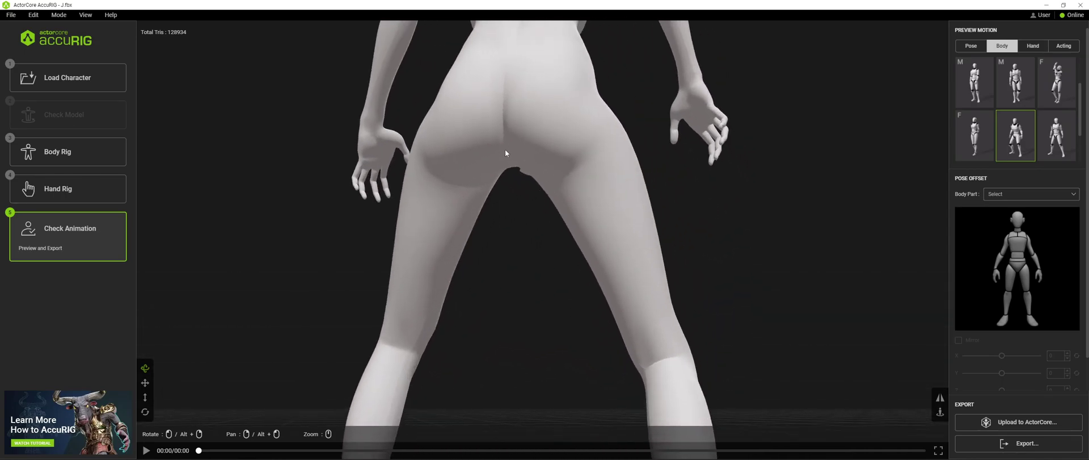
pyautogui.moveTo(522, 186); pyautogui.dragTo(563, 203)
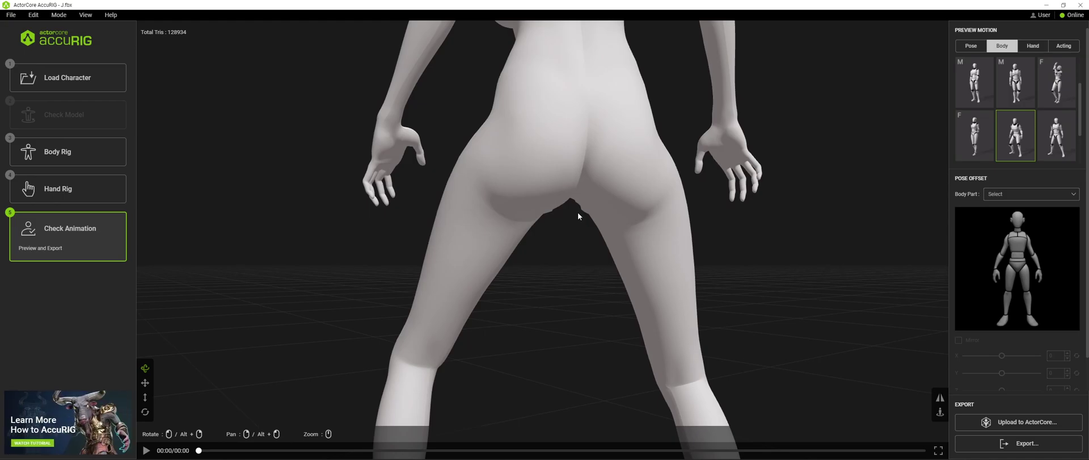
pyautogui.scroll(-5, 631, 199)
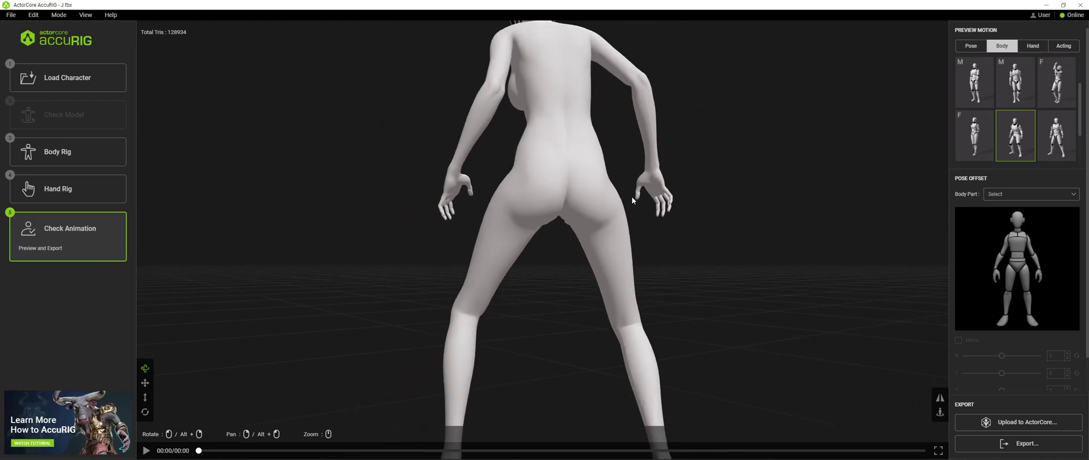
# Preview the character in the T-pose and inspect its arms, shoulders and body from the front and above
pyautogui.click(972, 47)
pyautogui.click(992, 97)
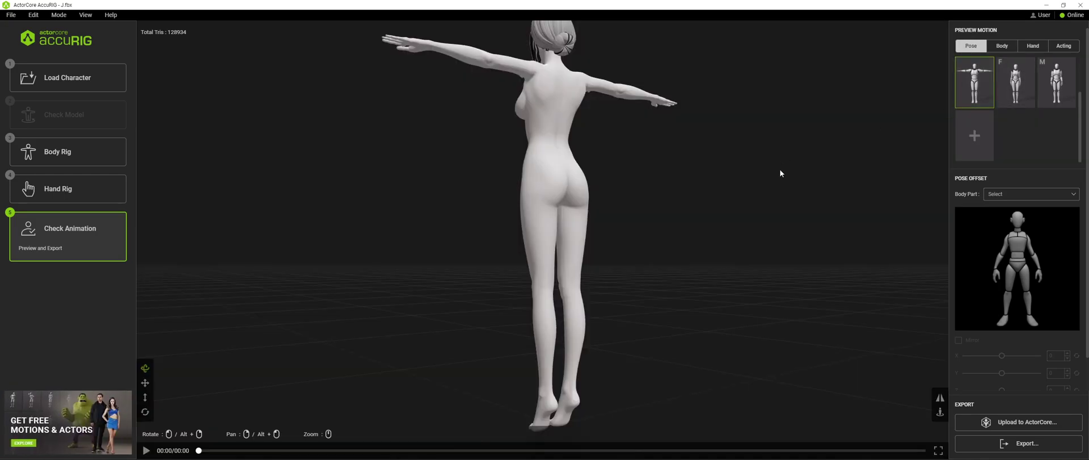
pyautogui.moveTo(781, 173); pyautogui.dragTo(499, 202)
pyautogui.moveTo(669, 138)
pyautogui.mouseDown(button='middle')
pyautogui.moveTo(700, 153)
pyautogui.moveTo(649, 144)
pyautogui.mouseUp(button='middle')
pyautogui.scroll(5, 636, 203)
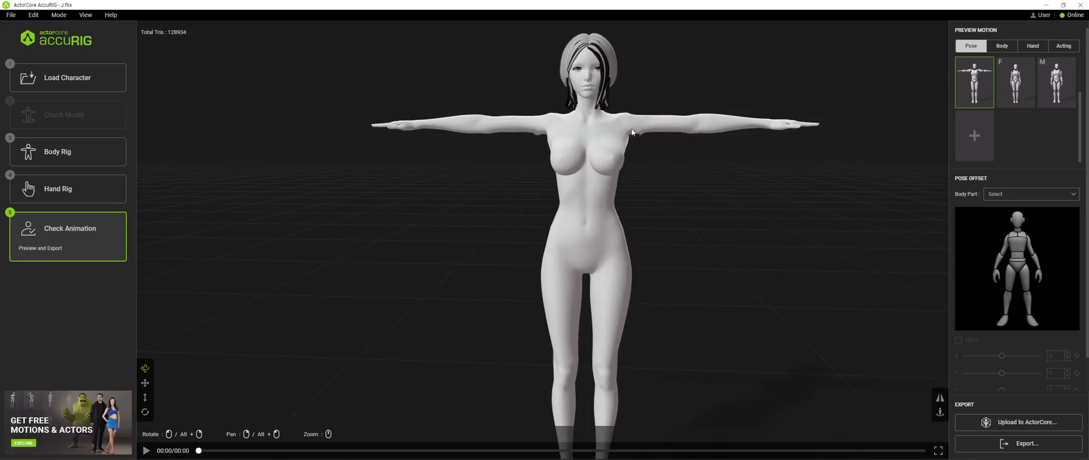
pyautogui.moveTo(652, 266); pyautogui.dragTo(651, 301)
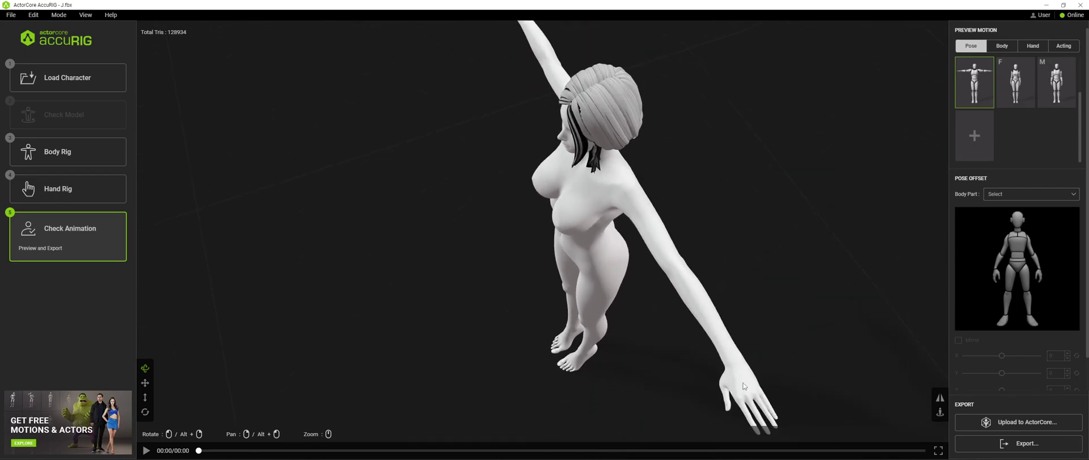
pyautogui.moveTo(693, 363); pyautogui.dragTo(687, 236)
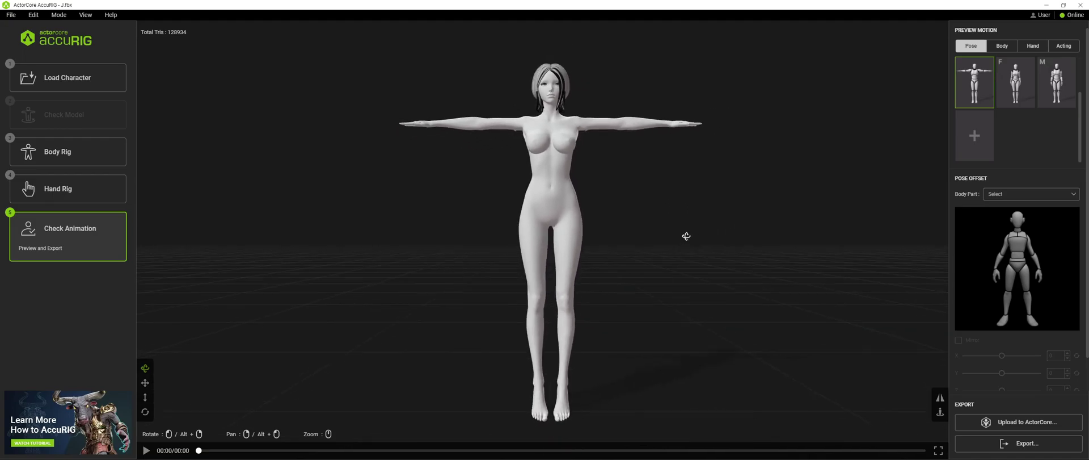
# Preview the female and male standing poses on the character and inspect the mesh from several sides
pyautogui.click(1015, 82)
pyautogui.moveTo(767, 248); pyautogui.dragTo(571, 123)
pyautogui.moveTo(680, 184); pyautogui.dragTo(661, 201)
pyautogui.click(1056, 82)
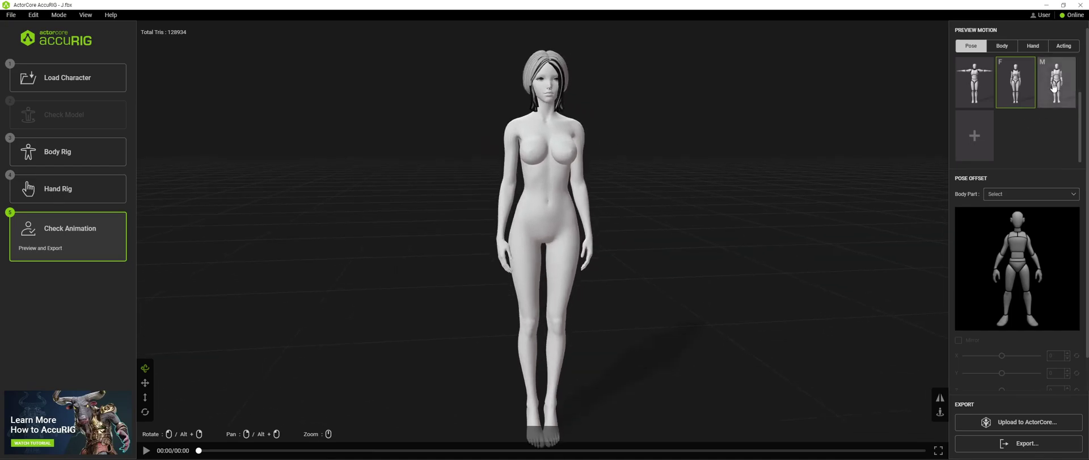
pyautogui.moveTo(739, 237); pyautogui.dragTo(761, 165)
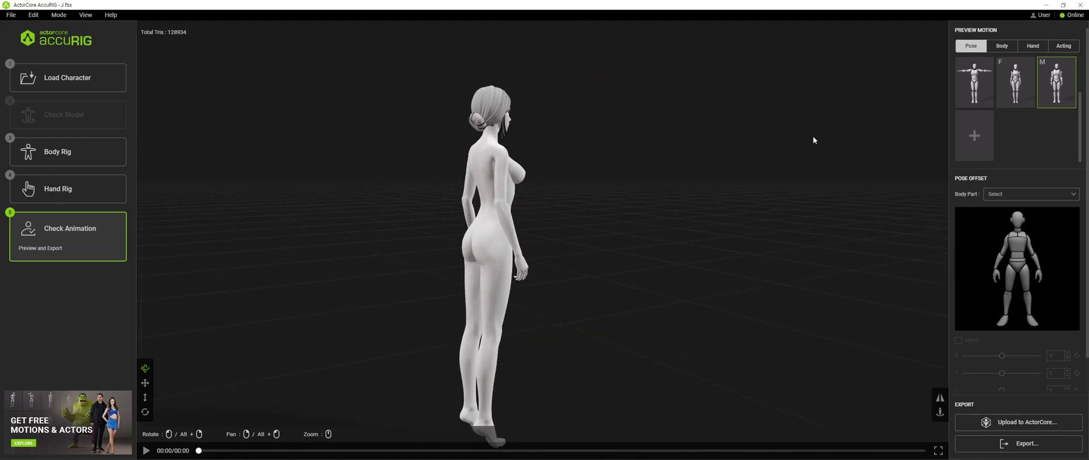
# Preview the first male body motion on the character, inspect the deformation up close, and try playing it
pyautogui.click(1002, 45)
pyautogui.click(983, 94)
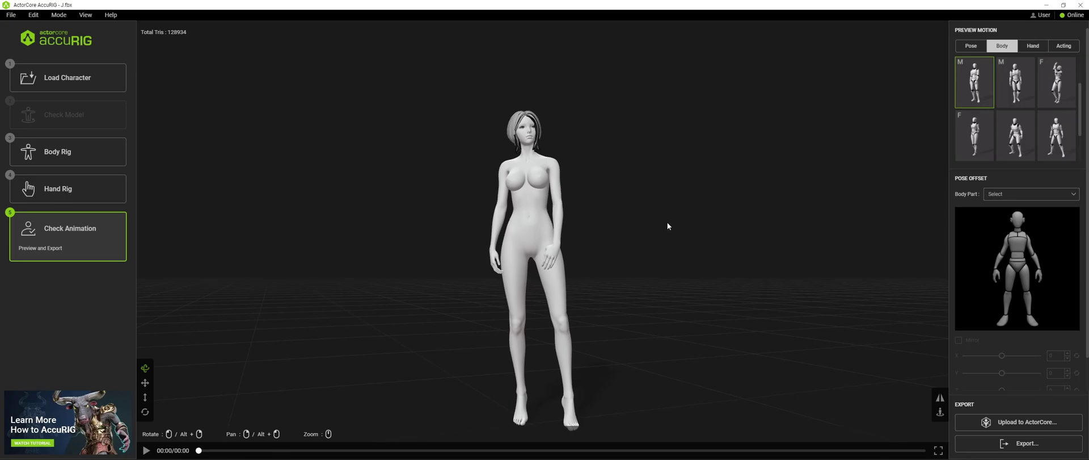
pyautogui.moveTo(662, 203)
pyautogui.mouseDown()
pyautogui.moveTo(632, 233)
pyautogui.moveTo(556, 230)
pyautogui.moveTo(623, 218)
pyautogui.moveTo(526, 205)
pyautogui.moveTo(513, 236)
pyautogui.moveTo(678, 236)
pyautogui.moveTo(639, 197)
pyautogui.moveTo(651, 212)
pyautogui.mouseUp()
pyautogui.scroll(5, 654, 208)
pyautogui.moveTo(640, 172); pyautogui.dragTo(647, 198)
pyautogui.moveTo(597, 322); pyautogui.dragTo(554, 150)
pyautogui.scroll(-3, 657, 214)
pyautogui.moveTo(660, 255)
pyautogui.mouseDown()
pyautogui.moveTo(578, 250)
pyautogui.moveTo(563, 264)
pyautogui.moveTo(662, 226)
pyautogui.moveTo(622, 247)
pyautogui.moveTo(652, 249)
pyautogui.mouseUp()
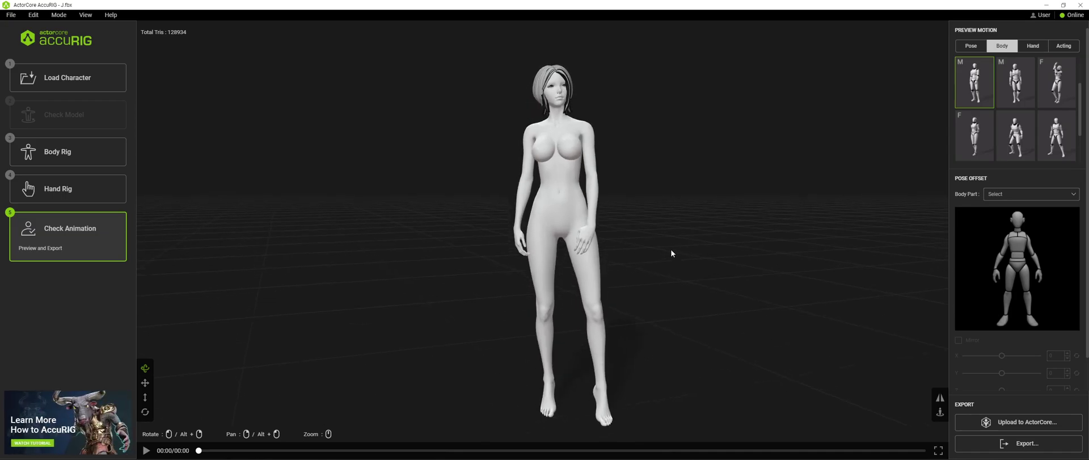
pyautogui.click(147, 450)
# Preview the second male body motion with the bent leg and inspect the character from the front and side
pyautogui.click(1016, 82)
pyautogui.moveTo(725, 188); pyautogui.dragTo(687, 182)
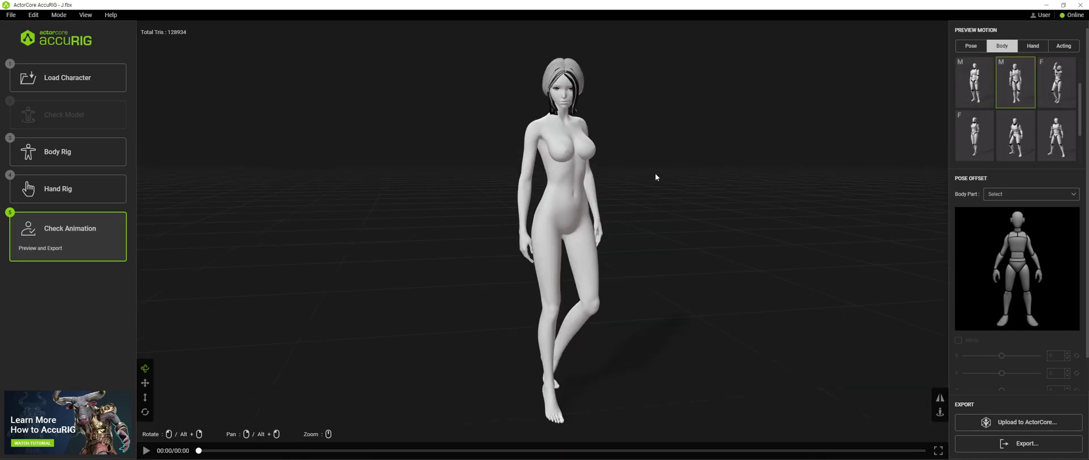
pyautogui.moveTo(628, 147); pyautogui.dragTo(708, 149)
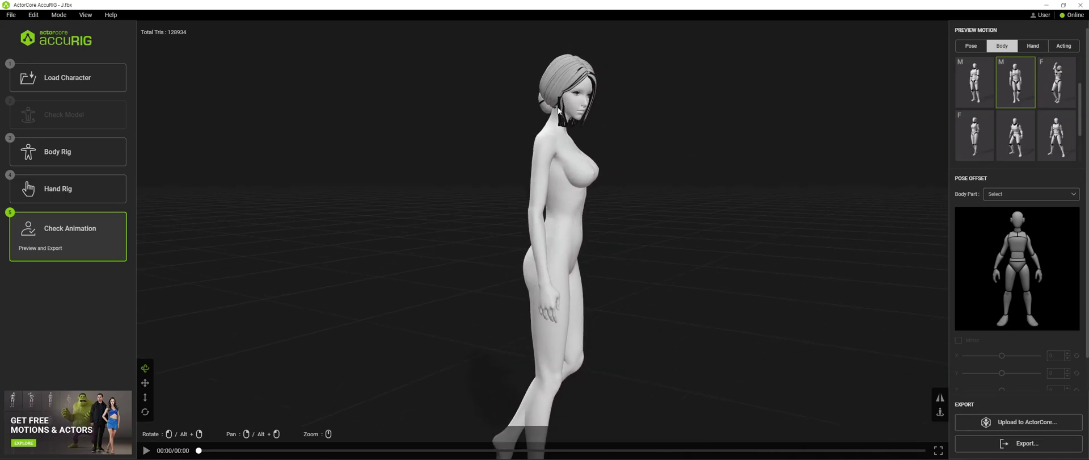
pyautogui.moveTo(563, 106); pyautogui.dragTo(592, 142)
pyautogui.scroll(-5, 592, 146)
pyautogui.moveTo(720, 194)
pyautogui.mouseDown()
pyautogui.moveTo(680, 196)
pyautogui.moveTo(730, 203)
pyautogui.mouseUp()
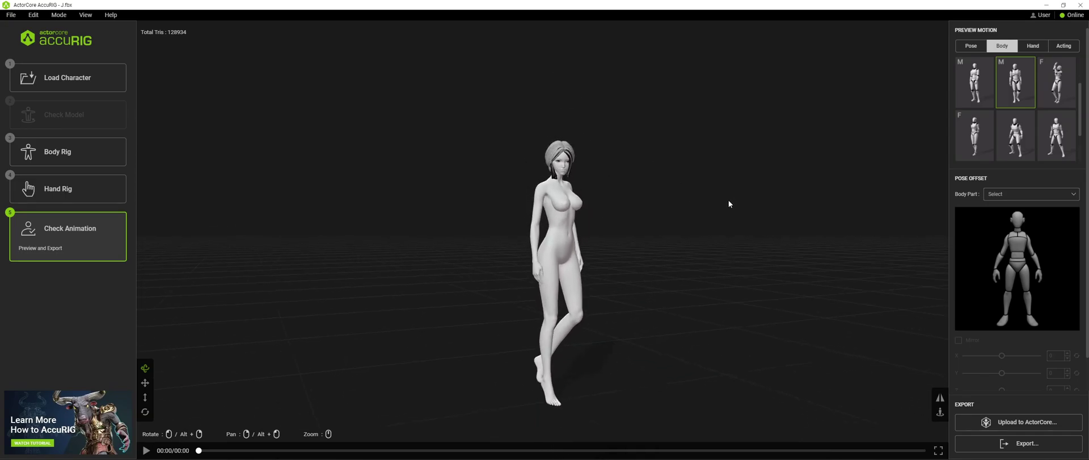
# Preview the female raised-arms body motion and the wide-stance motion with clenched fists, checking the character from different angles
pyautogui.click(1056, 83)
pyautogui.moveTo(626, 242); pyautogui.dragTo(576, 234)
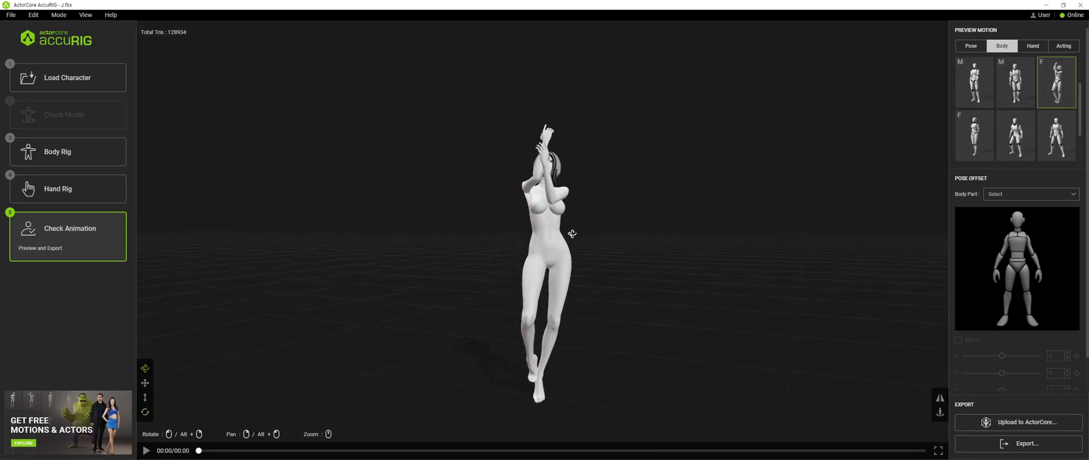
pyautogui.click(1056, 135)
pyautogui.moveTo(762, 247); pyautogui.dragTo(657, 255)
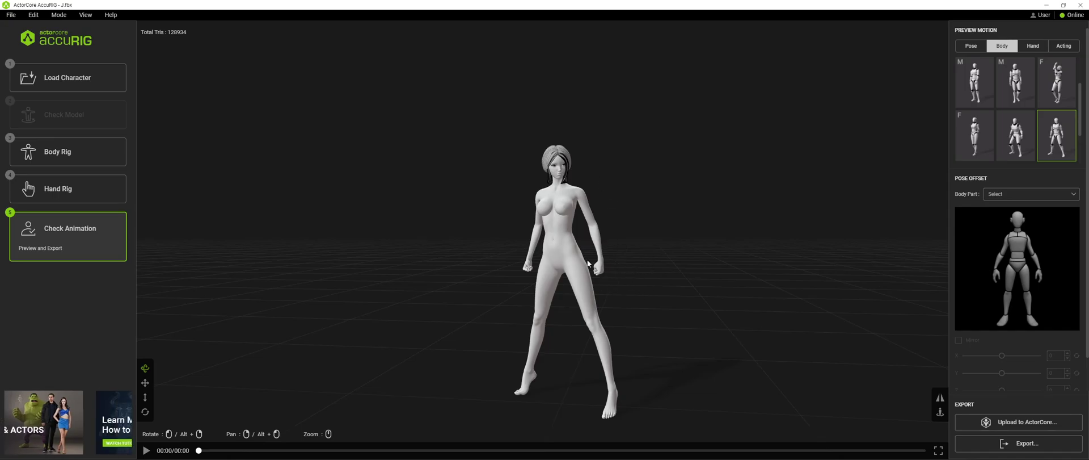
pyautogui.moveTo(635, 270); pyautogui.dragTo(756, 229)
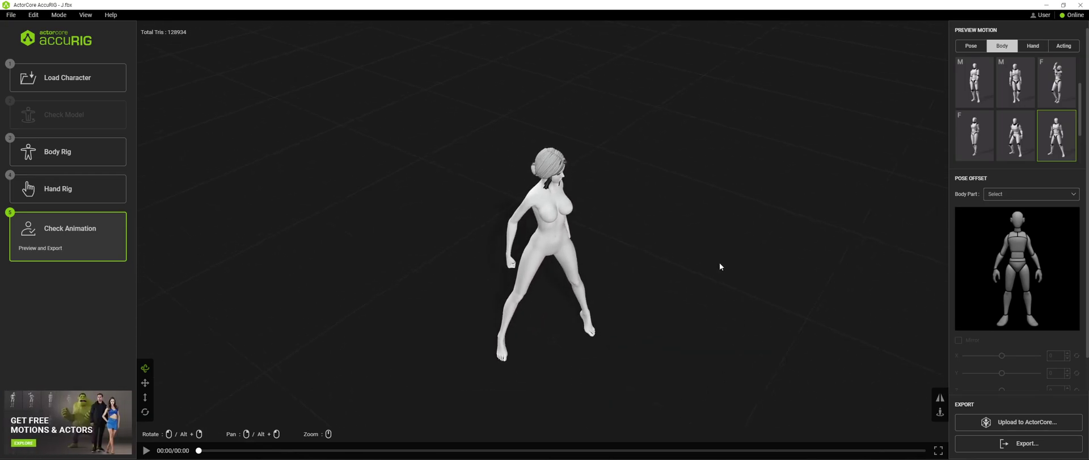